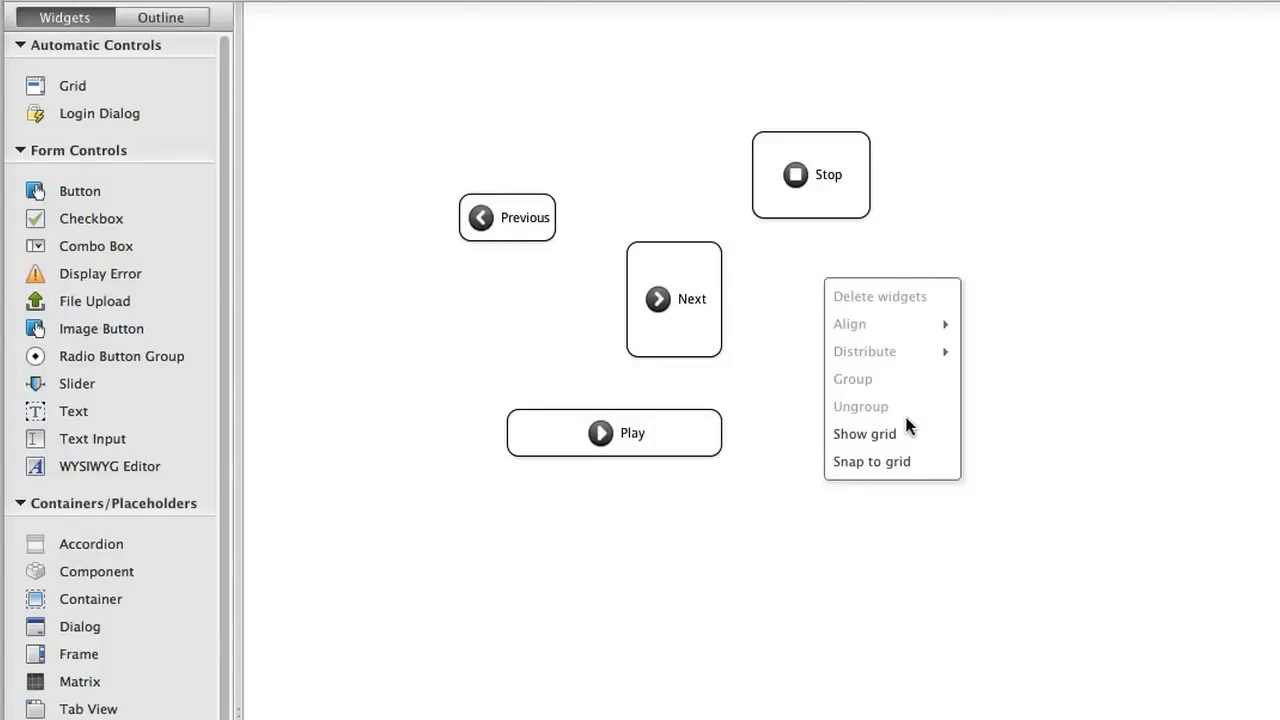
Turn on Show grid and Snap to grid from the canvas context menu.
left_click(910, 430)
right_click(828, 284)
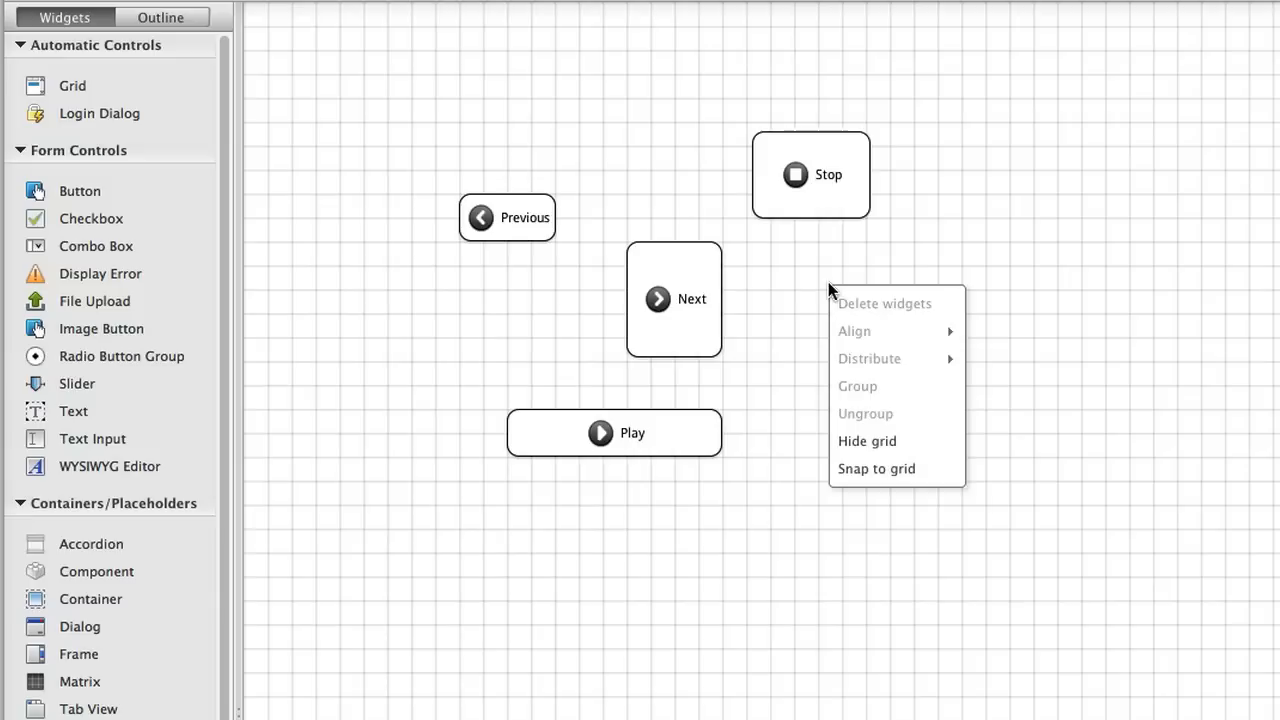
left_click(928, 468)
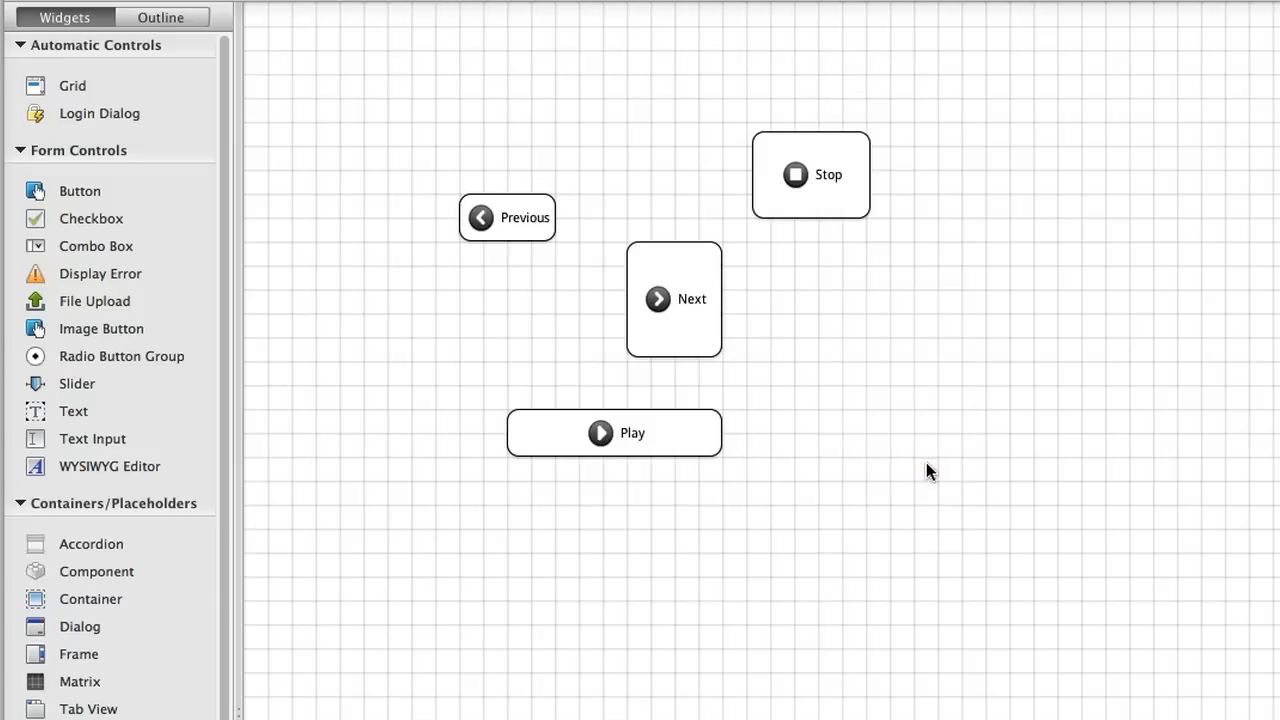
Move Previous and Play to the top row and narrow Play to match Previous.
left_click_drag(539, 230, 545, 85)
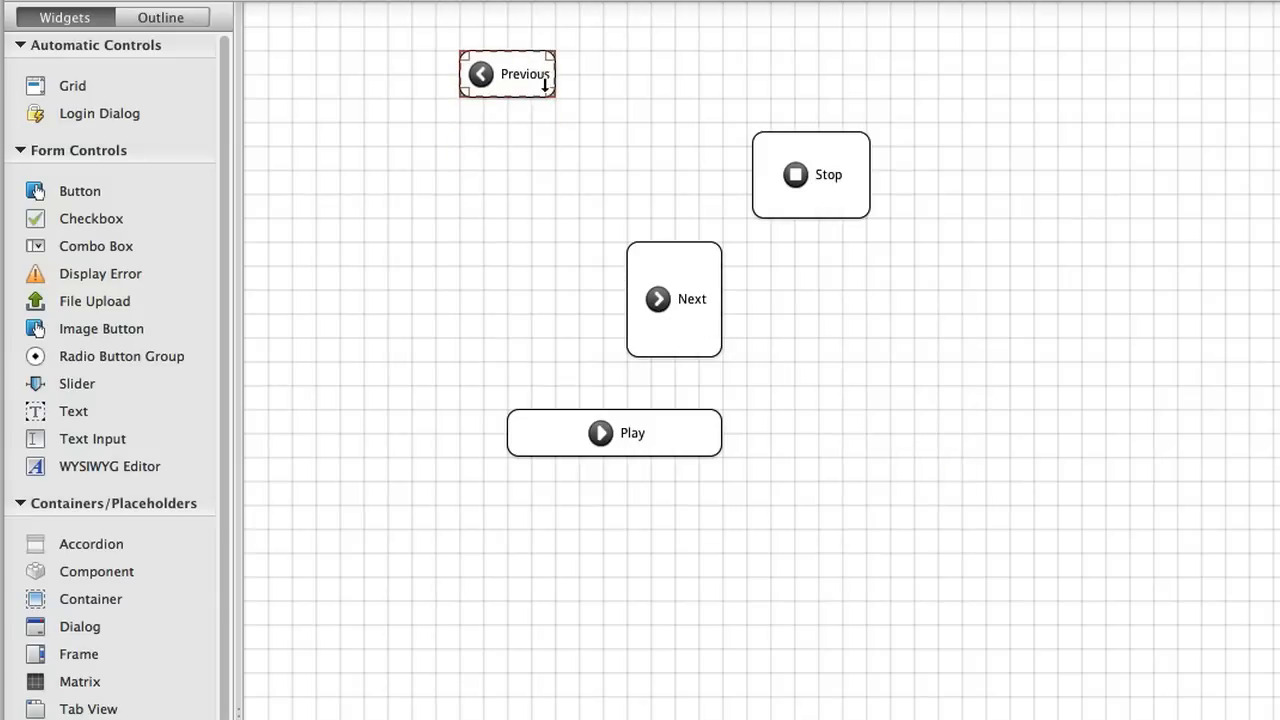
left_click_drag(679, 441, 771, 93)
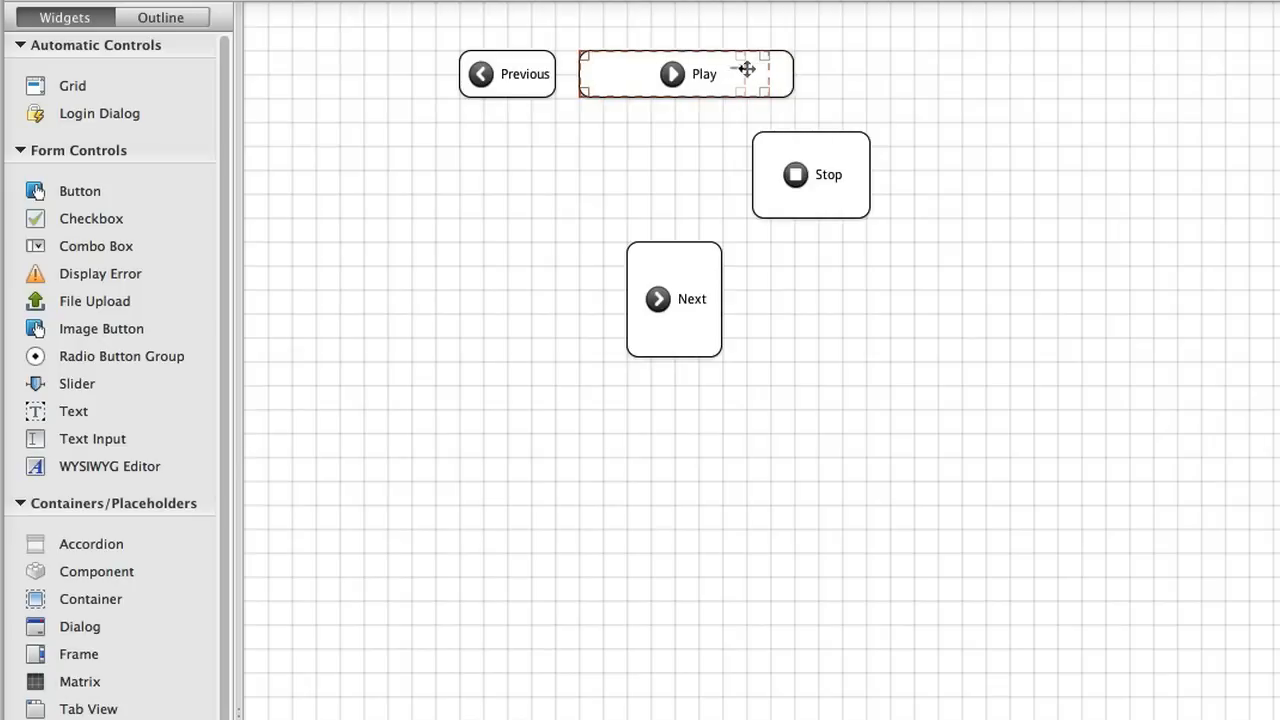
left_click_drag(781, 72, 672, 72)
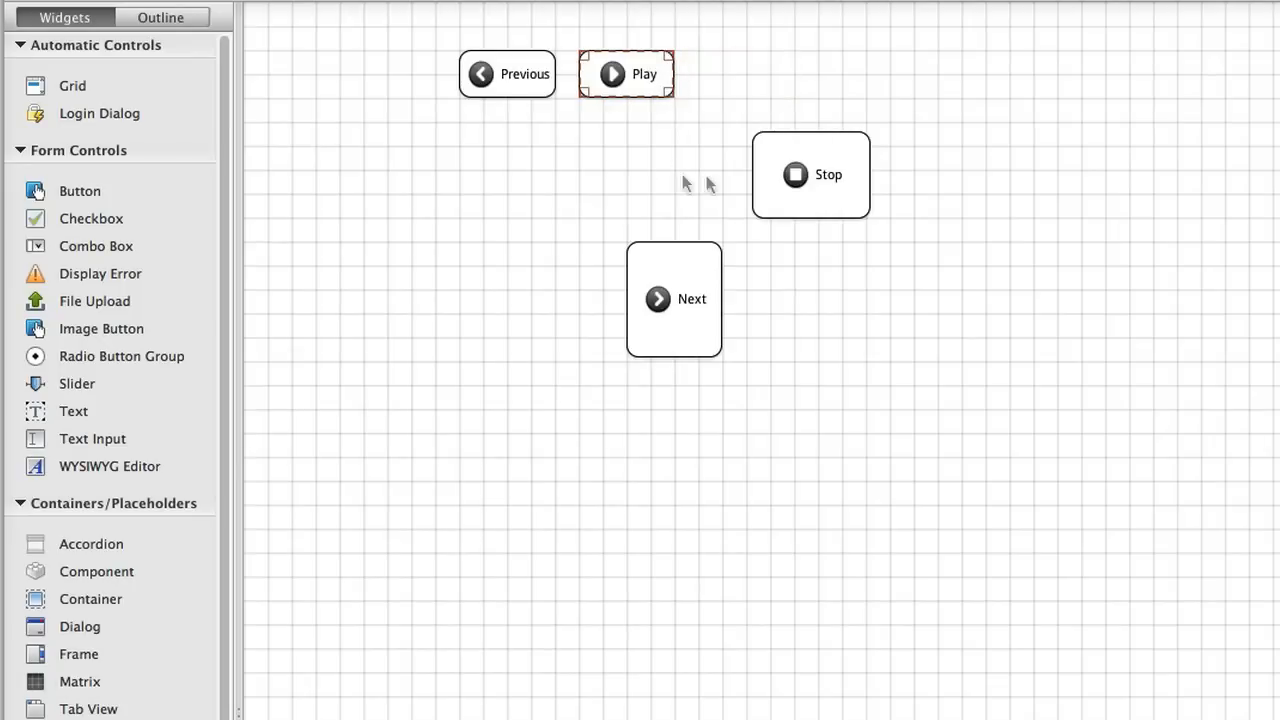
Move Stop and Next into the top row, then raise the First name field on the form page.
mouse_move(787, 196)
left_mouse_down()
mouse_move(743, 140)
mouse_move(811, 99)
mouse_move(793, 97)
left_mouse_up()
mouse_move(654, 323)
left_mouse_down()
mouse_move(823, 191)
mouse_move(855, 151)
mouse_move(858, 90)
left_mouse_up()
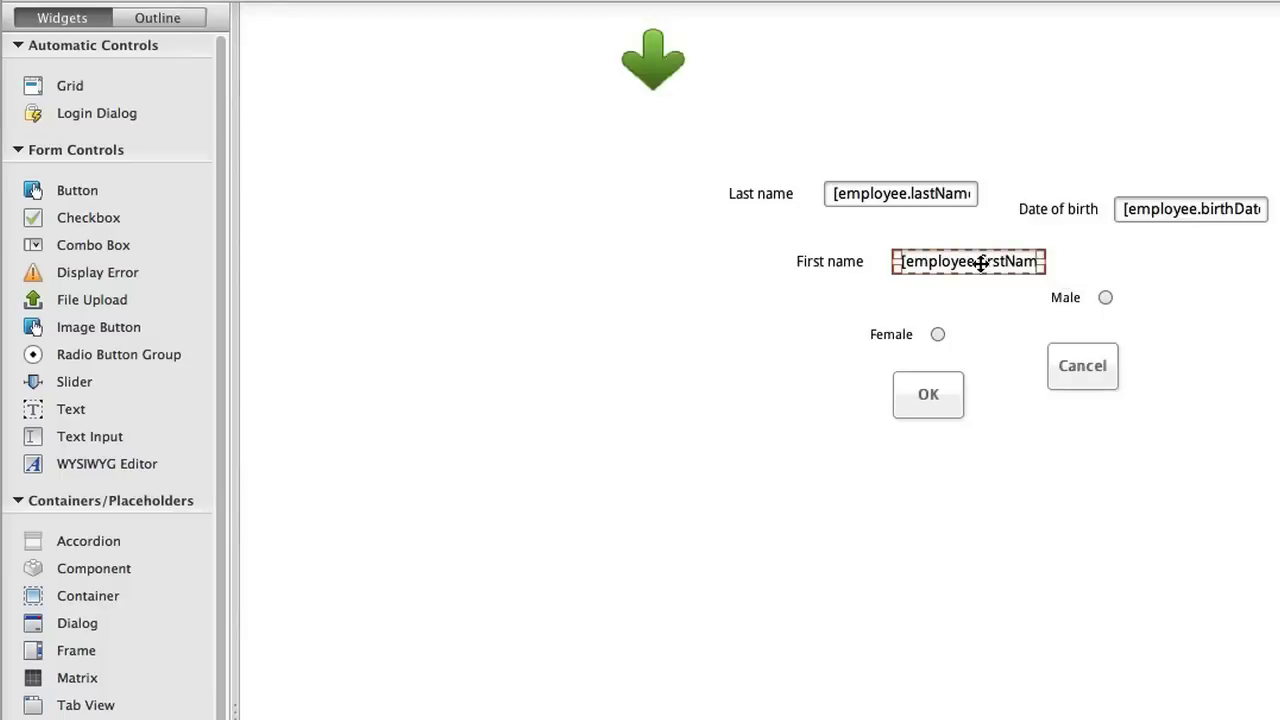
mouse_move(978, 260)
left_mouse_down()
mouse_move(800, 216)
mouse_move(660, 106)
left_mouse_up()
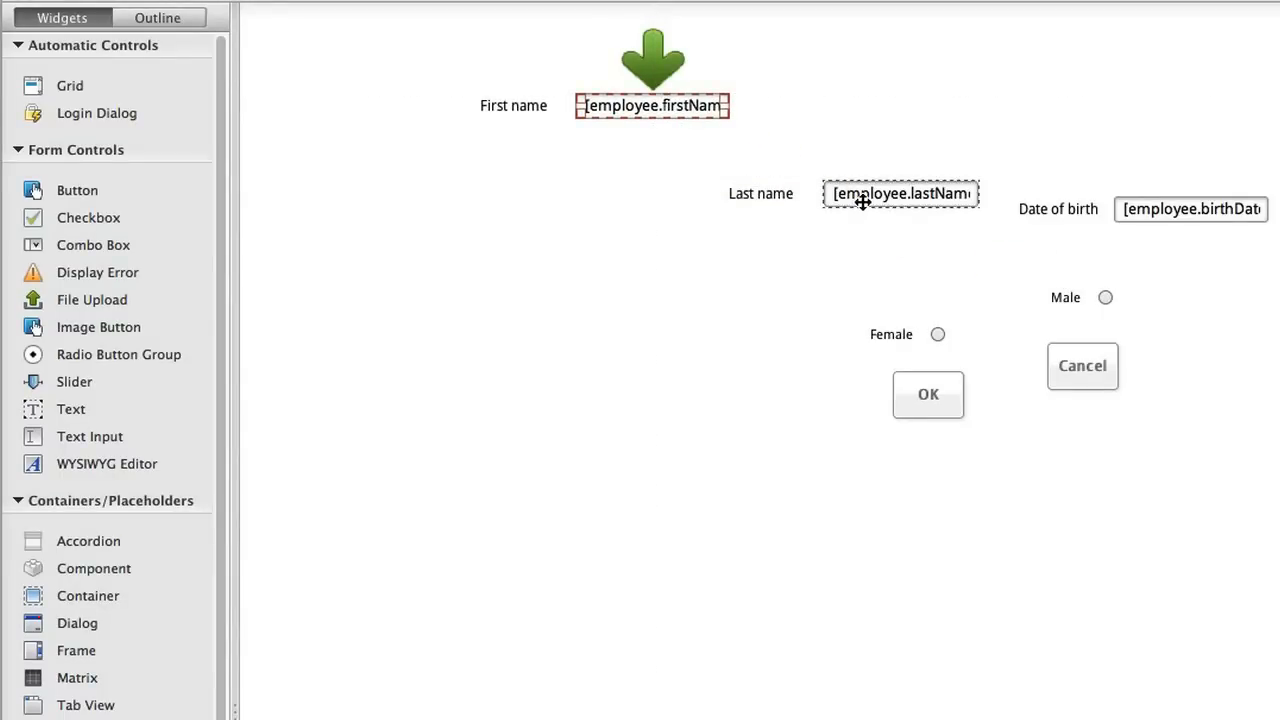
Stack Last name and Date of birth under First name, pair Male and Female radios, and put OK below.
left_click_drag(866, 195, 618, 152)
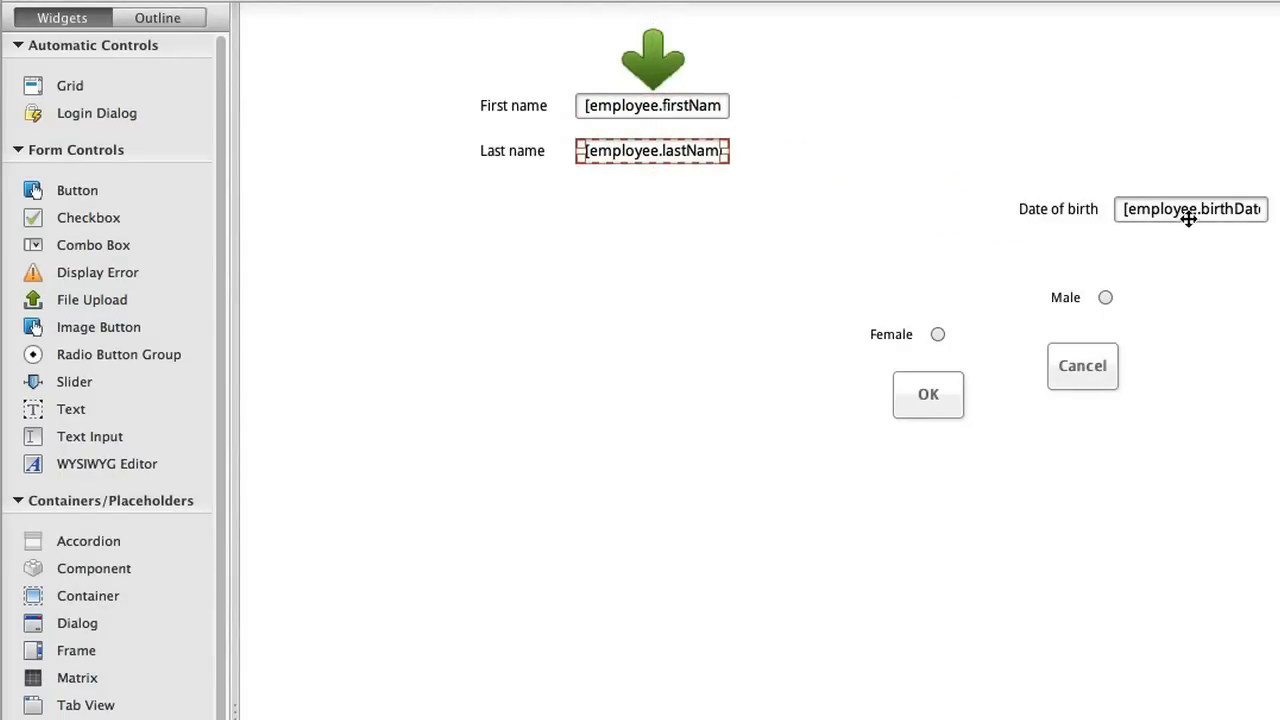
left_click_drag(1188, 218, 647, 199)
mouse_move(1140, 305)
left_mouse_down()
mouse_move(657, 271)
mouse_move(640, 256)
left_mouse_up()
mouse_move(963, 342)
left_mouse_down()
mouse_move(734, 269)
mouse_move(717, 245)
left_mouse_up()
left_click_drag(923, 408, 615, 315)
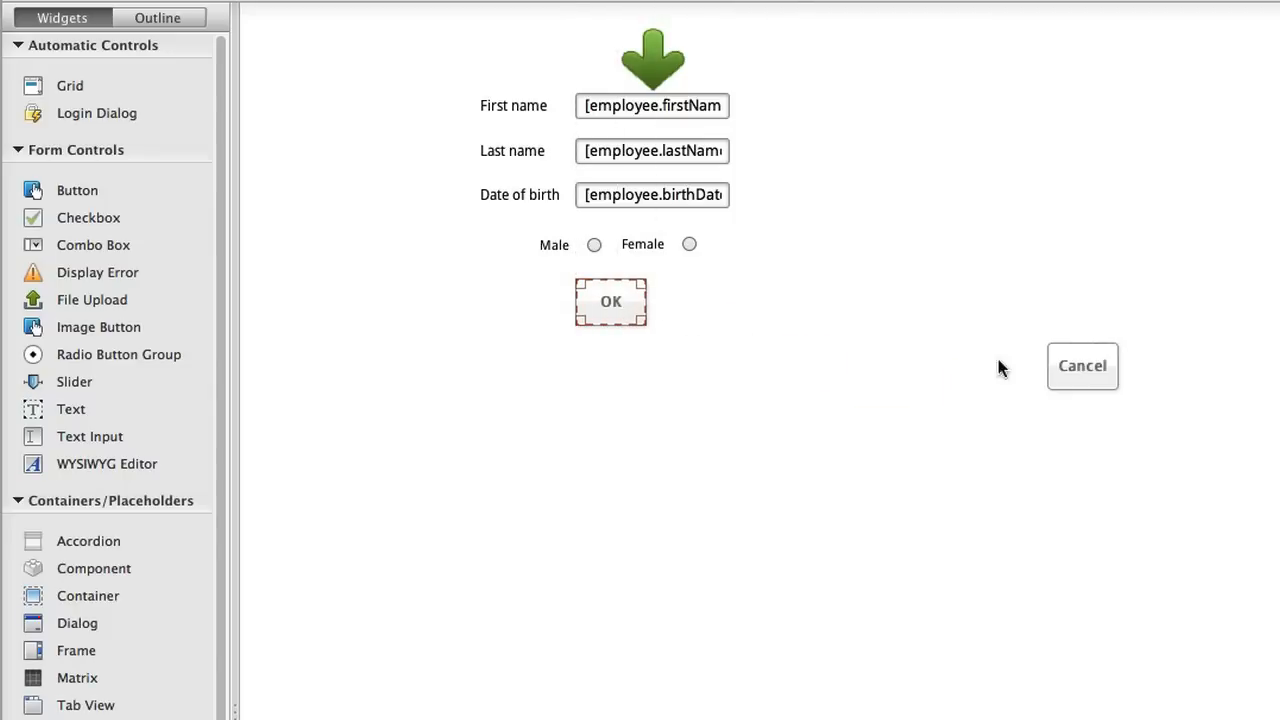